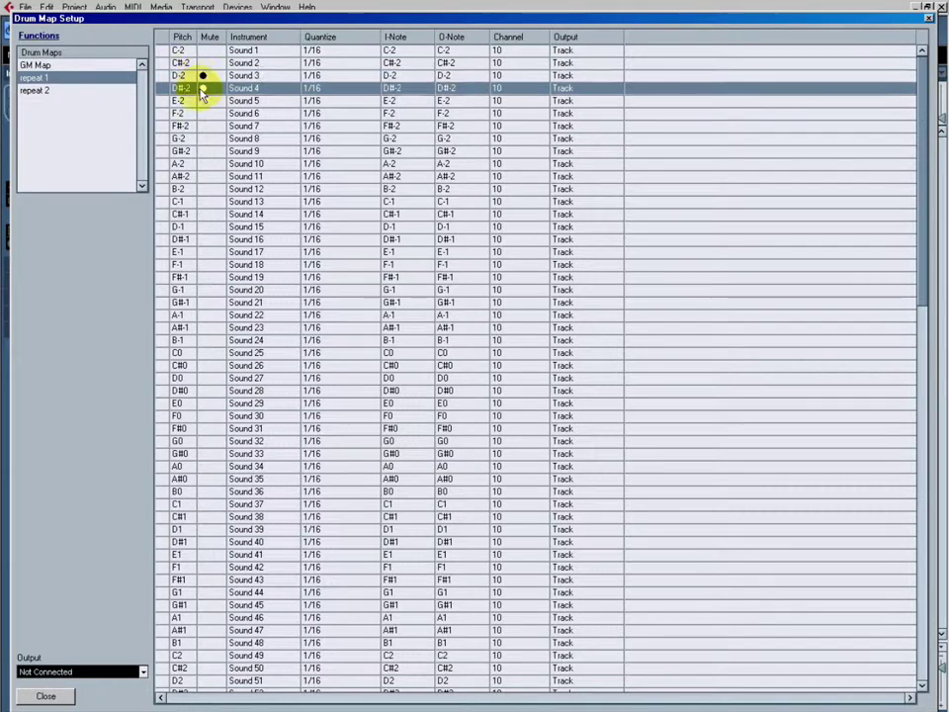
# In the repeat 1 drum map, mute E-2, G#-2 to A#-2, D-1 to E-1 and every alternate group of three pitches above.
pyautogui.click(203, 100)
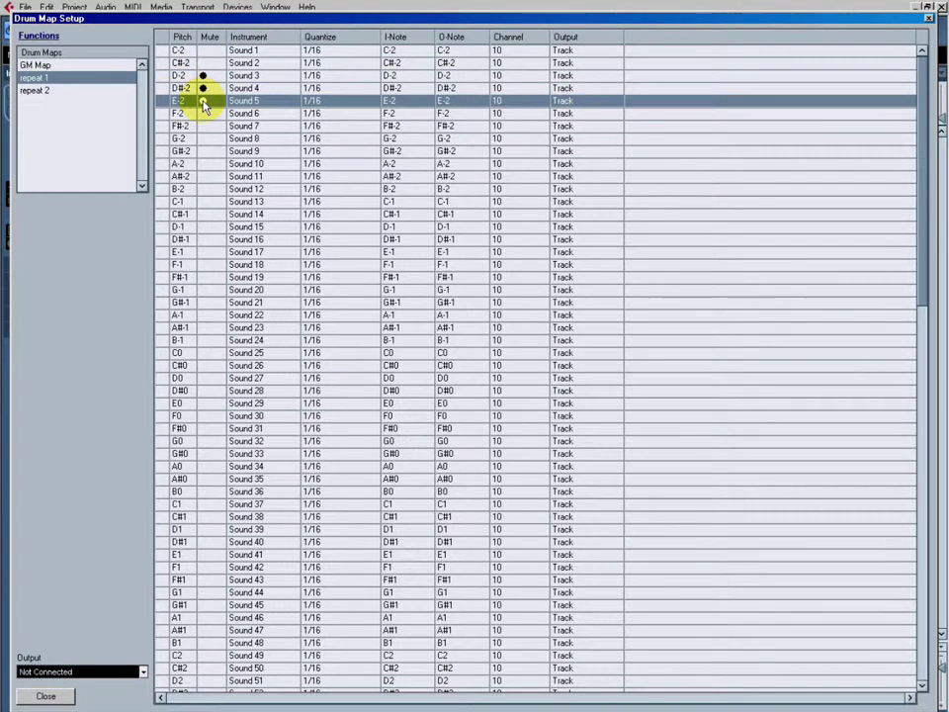
pyautogui.click(203, 150)
pyautogui.click(203, 163)
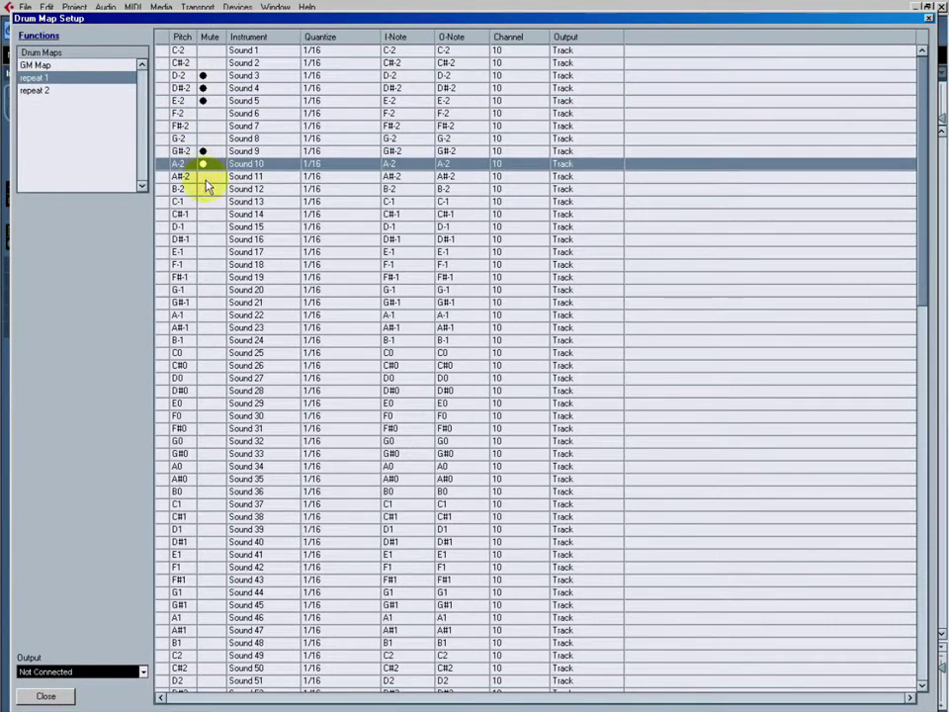
pyautogui.click(203, 176)
pyautogui.click(202, 226)
pyautogui.click(203, 239)
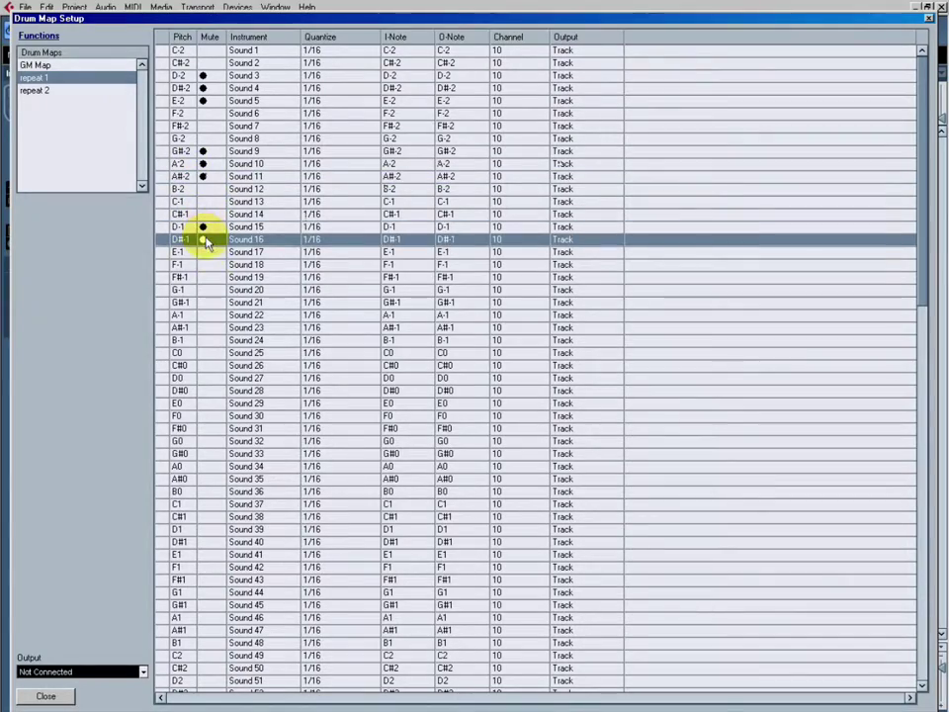
pyautogui.click(203, 251)
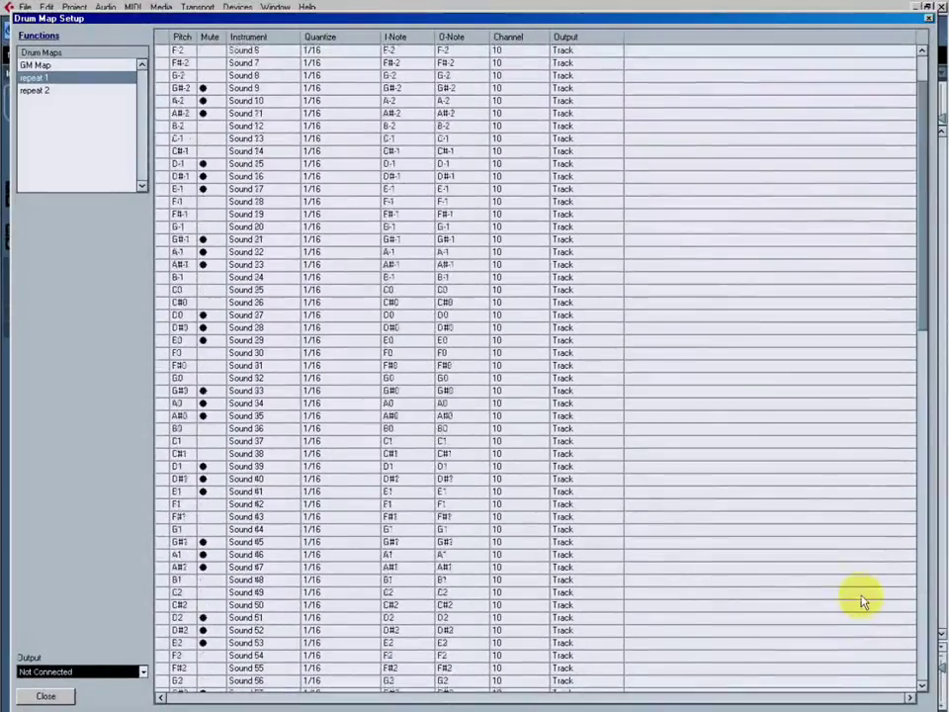
pyautogui.scroll(2, 861, 601)
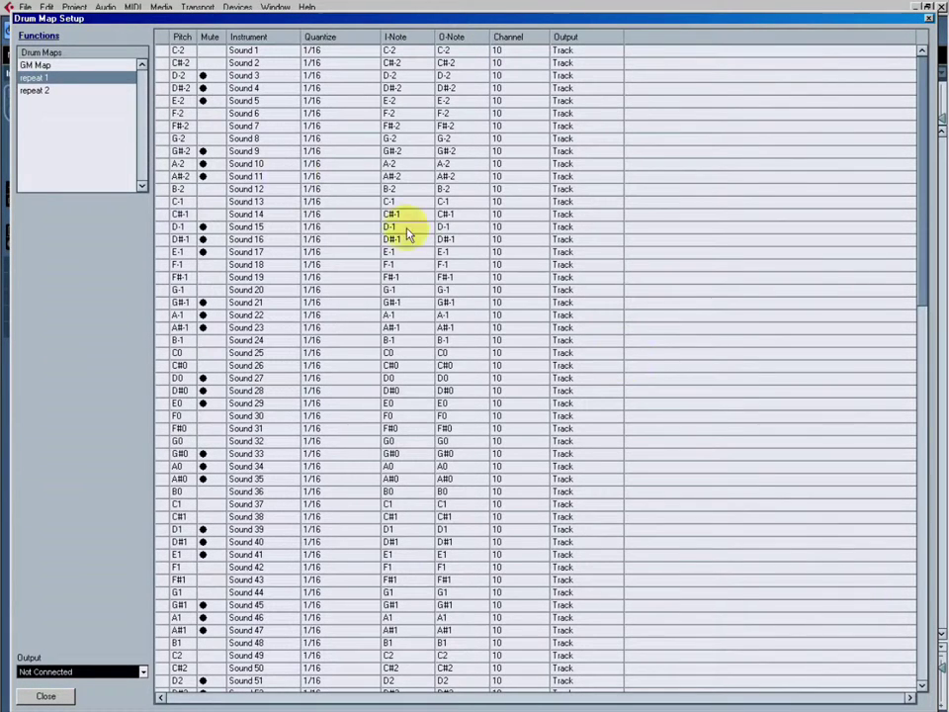
# In the repeat 2 drum map, mute C-2, C#-2, F-2 to G-2, B-2 to C#-1, F-1 to G-1 and every alternate group of three above.
pyautogui.click(78, 91)
pyautogui.click(204, 49)
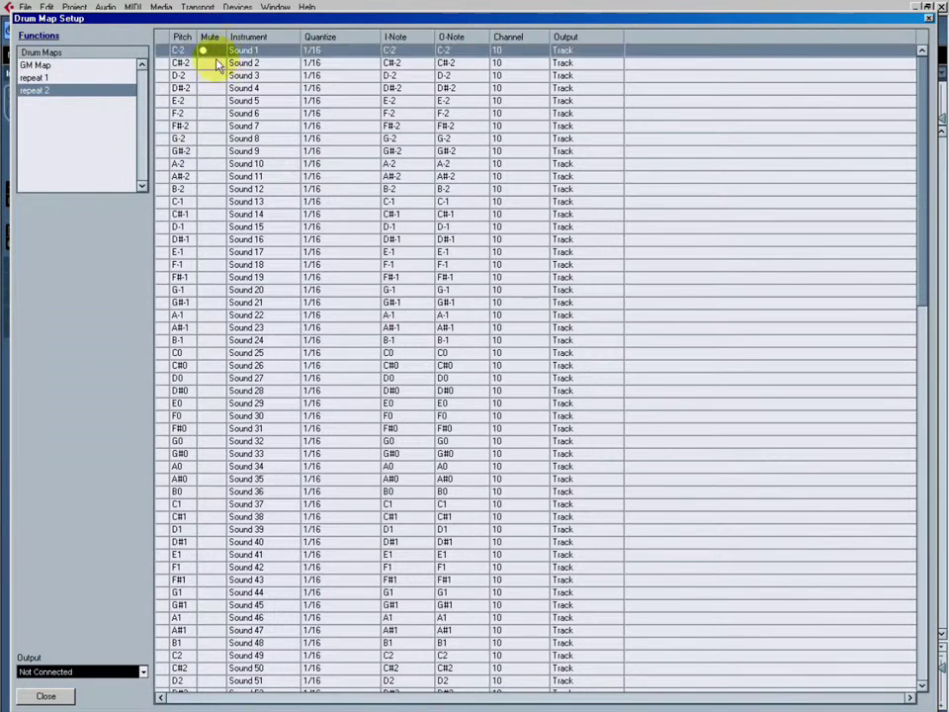
pyautogui.click(204, 63)
pyautogui.click(204, 112)
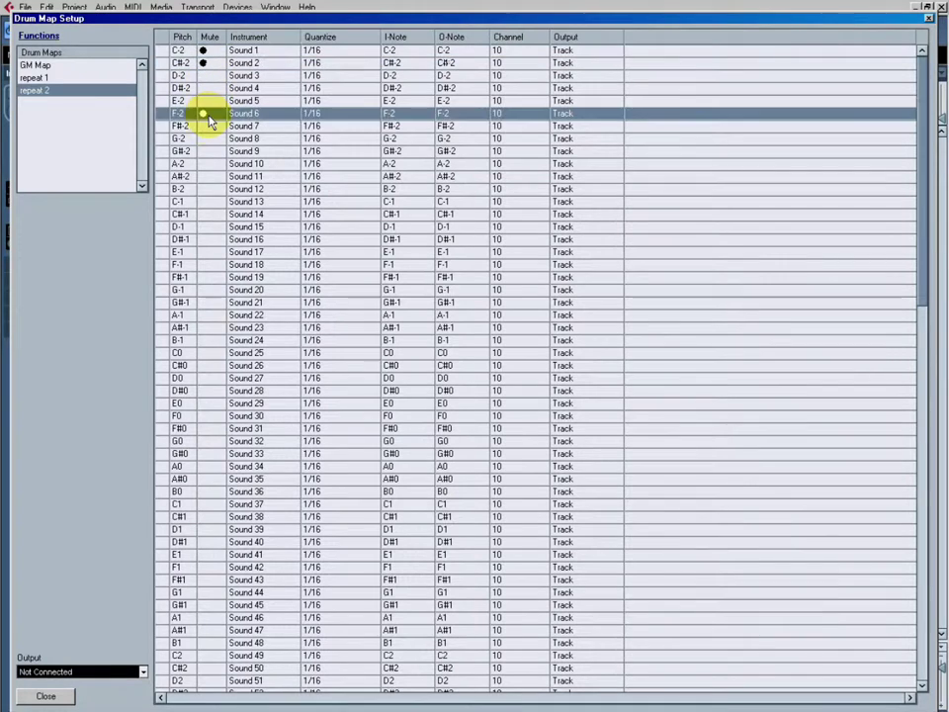
pyautogui.click(204, 126)
pyautogui.click(203, 138)
pyautogui.click(204, 188)
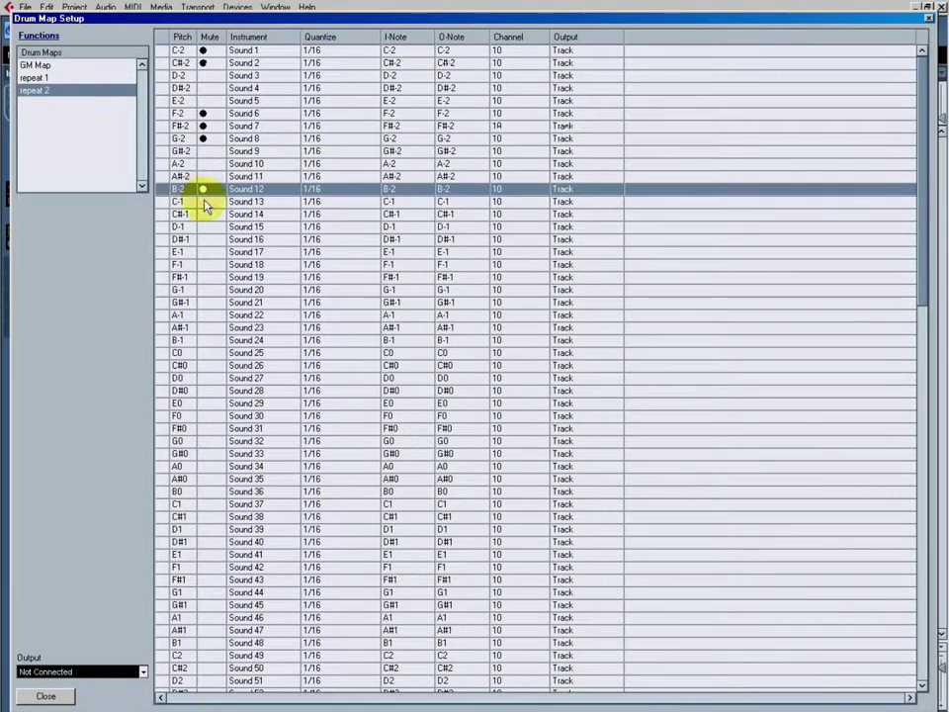
pyautogui.click(204, 201)
pyautogui.click(204, 213)
pyautogui.click(206, 264)
pyautogui.click(206, 277)
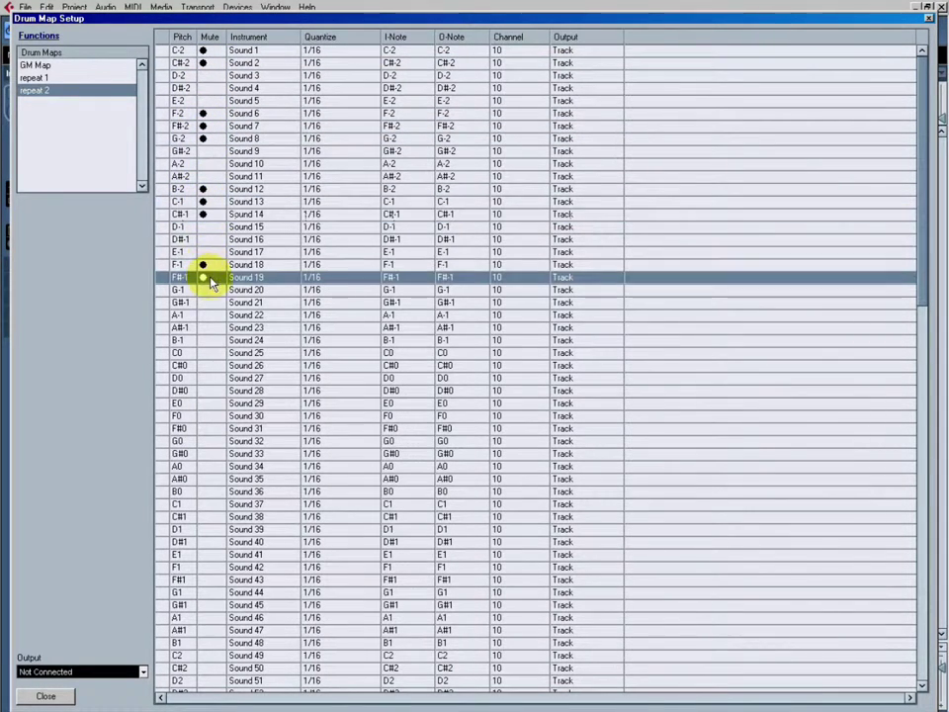
pyautogui.click(208, 290)
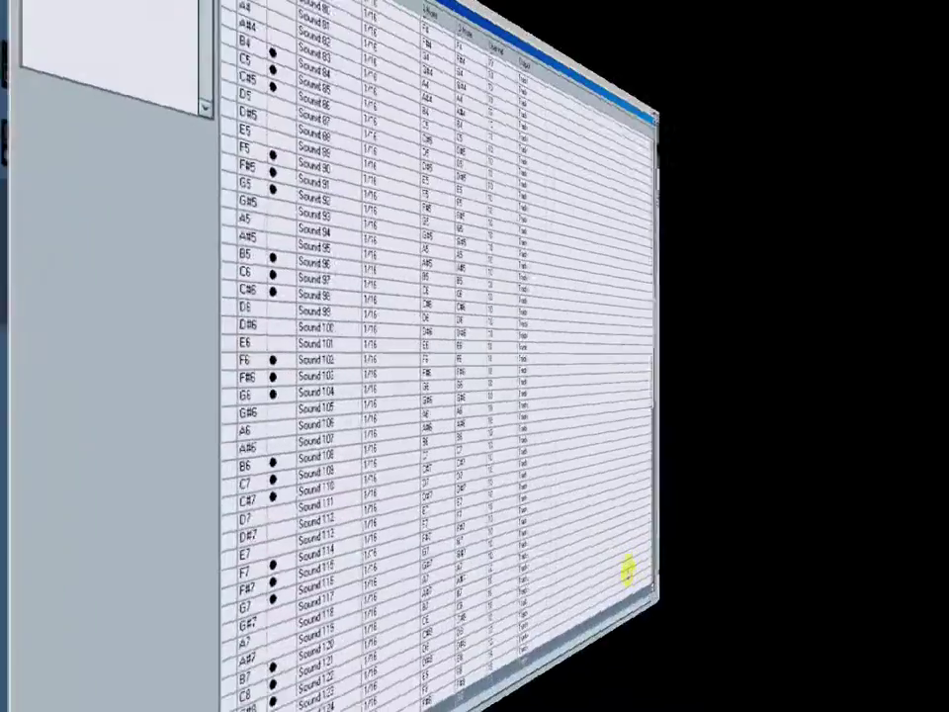
pyautogui.scroll(10, 836, 647)
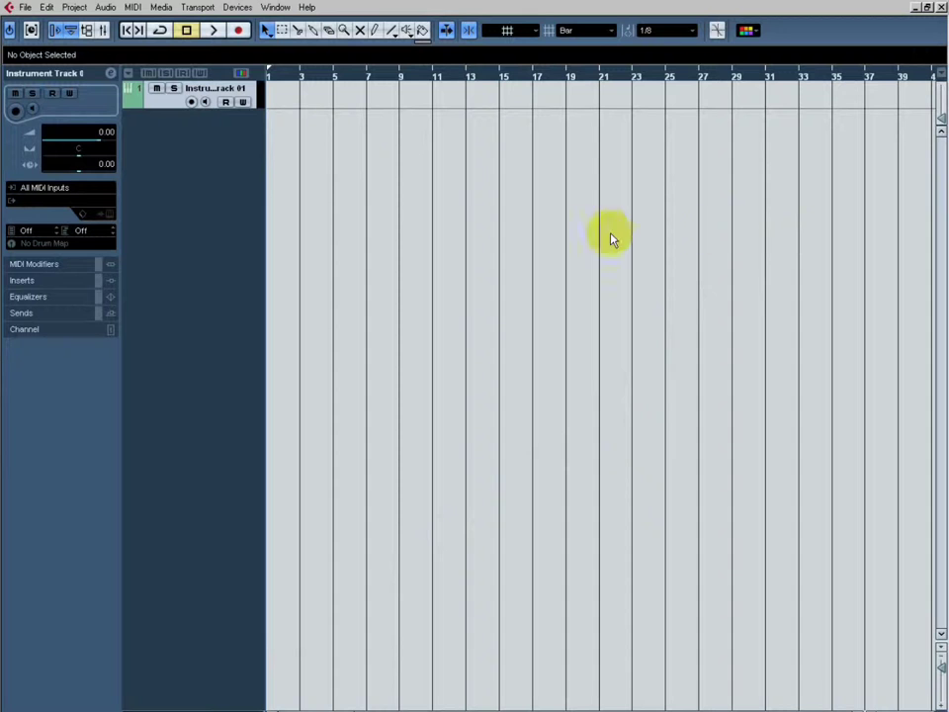
# Insert the MTremolo effect in the instrument track's first insert slot and set its depth to 100%.
pyautogui.click(110, 74)
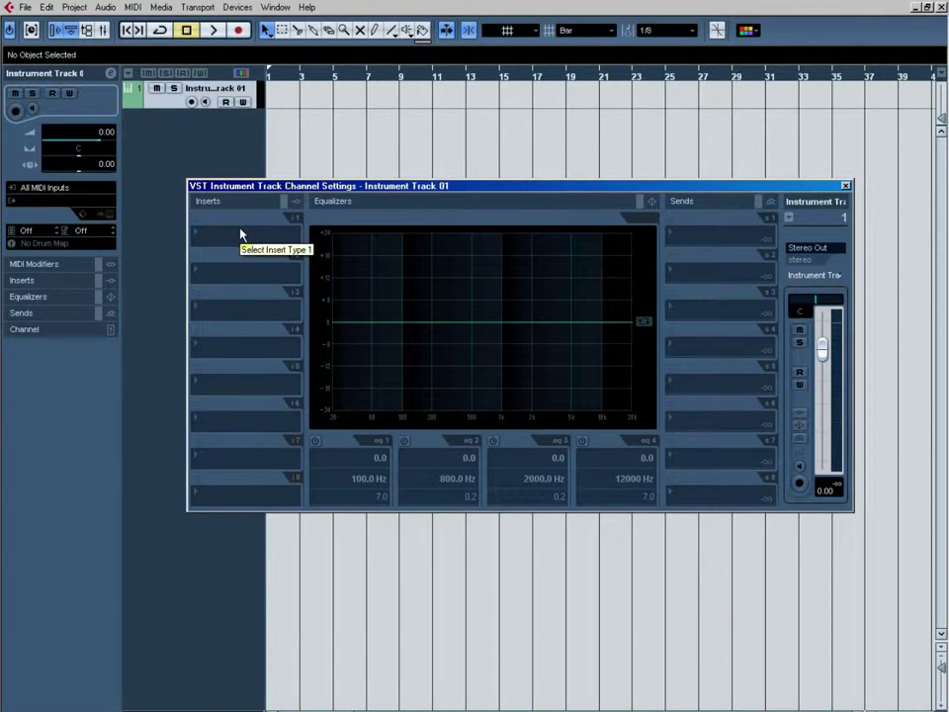
pyautogui.click(240, 235)
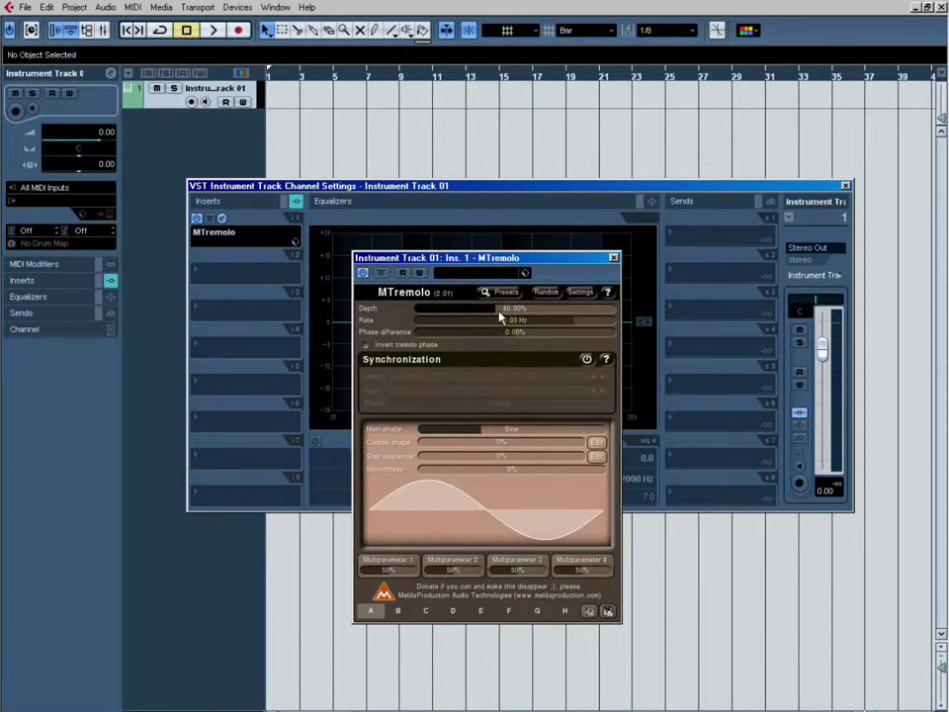
pyautogui.moveTo(502, 313); pyautogui.dragTo(621, 314)
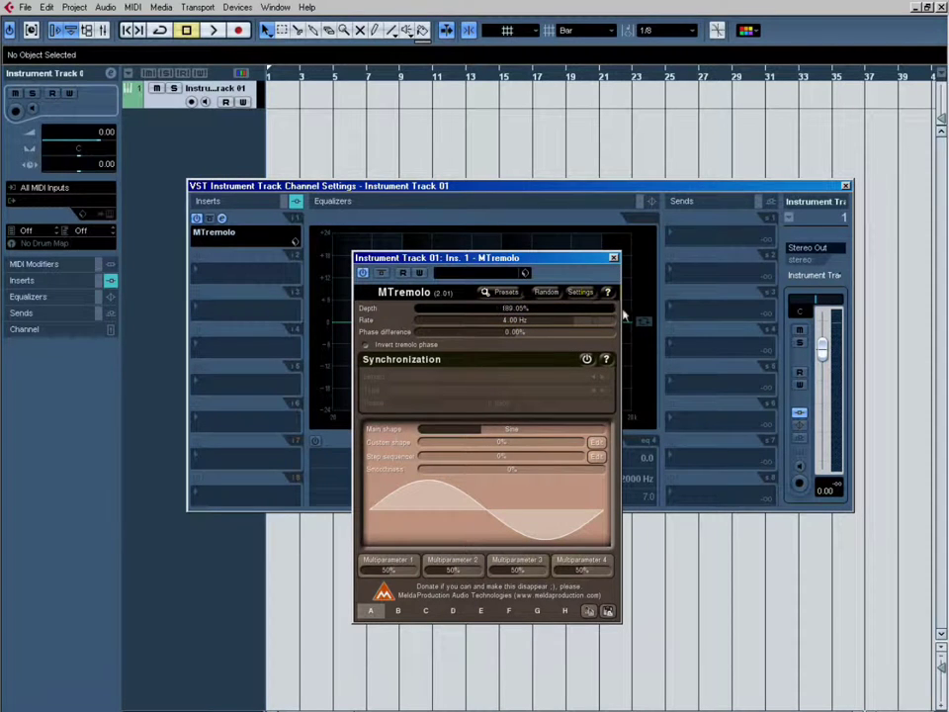
# Enable tremolo synchronization with length 1/16 and phase 0.0000, and set the custom shape to 100%.
pyautogui.click(586, 360)
pyautogui.click(601, 376)
pyautogui.click(602, 376)
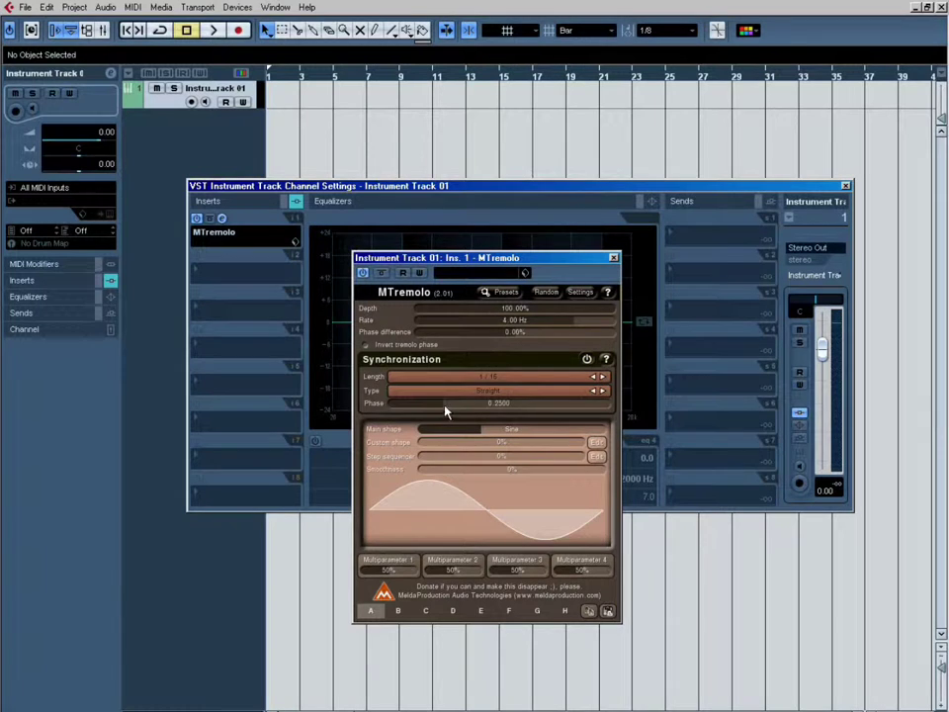
pyautogui.moveTo(445, 412); pyautogui.dragTo(595, 446)
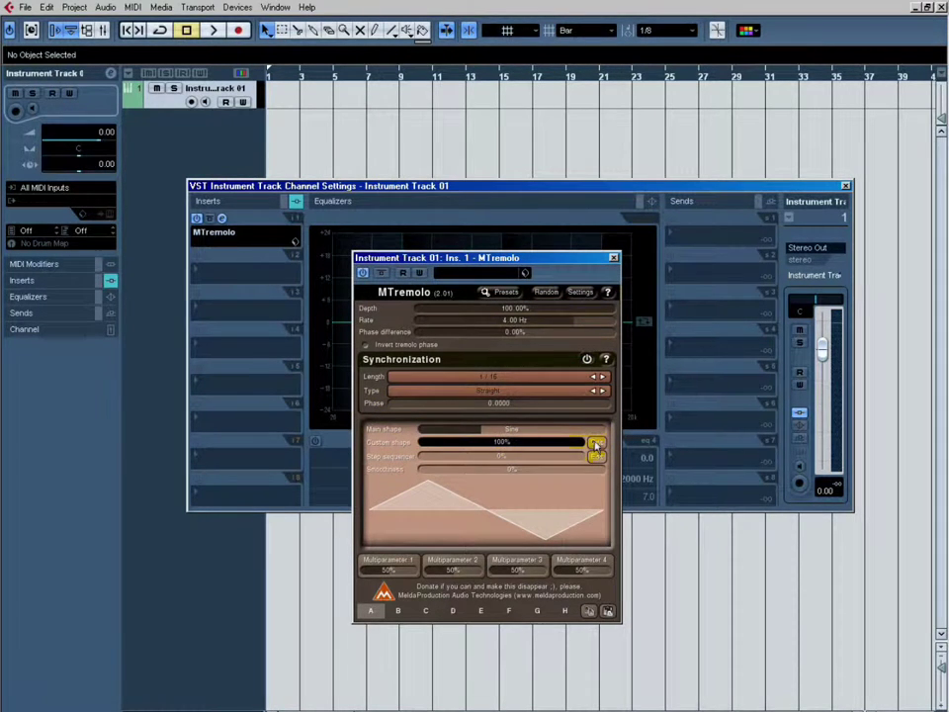
# Reshape the custom tremolo signal into an early peak with a curved decay to a trough near the end, then close the effect and channel settings.
pyautogui.click(596, 445)
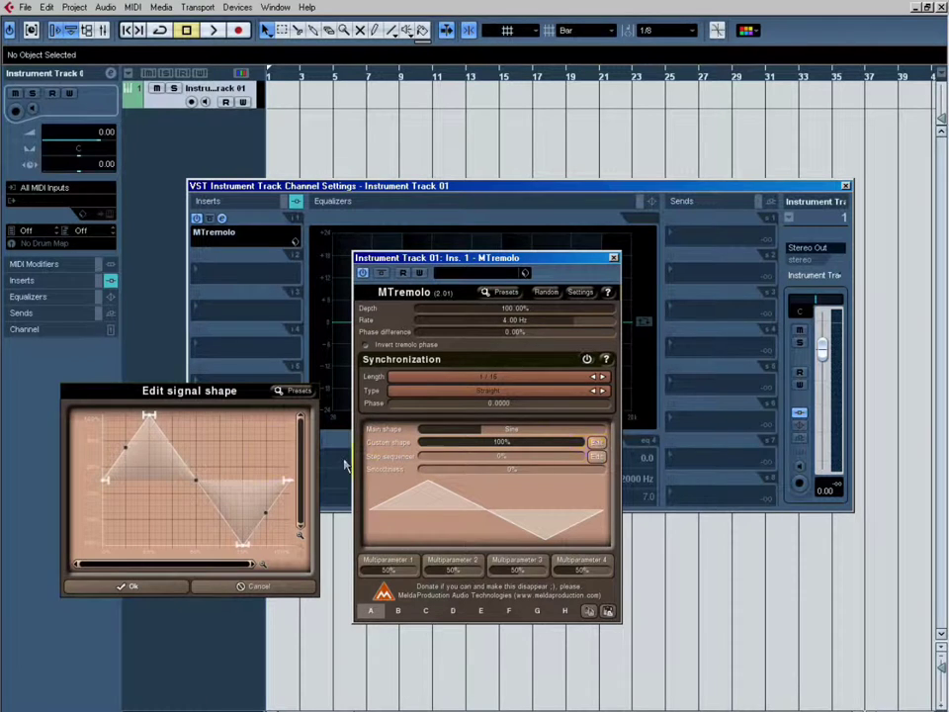
pyautogui.moveTo(151, 422); pyautogui.dragTo(115, 417)
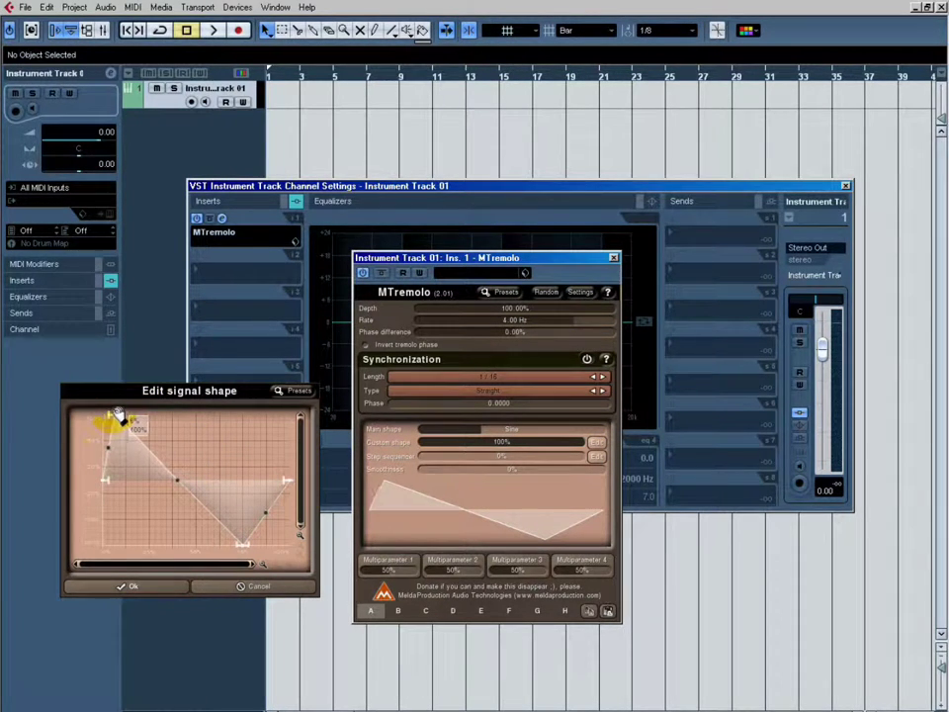
pyautogui.moveTo(246, 547); pyautogui.dragTo(284, 544)
pyautogui.moveTo(202, 482); pyautogui.dragTo(202, 552)
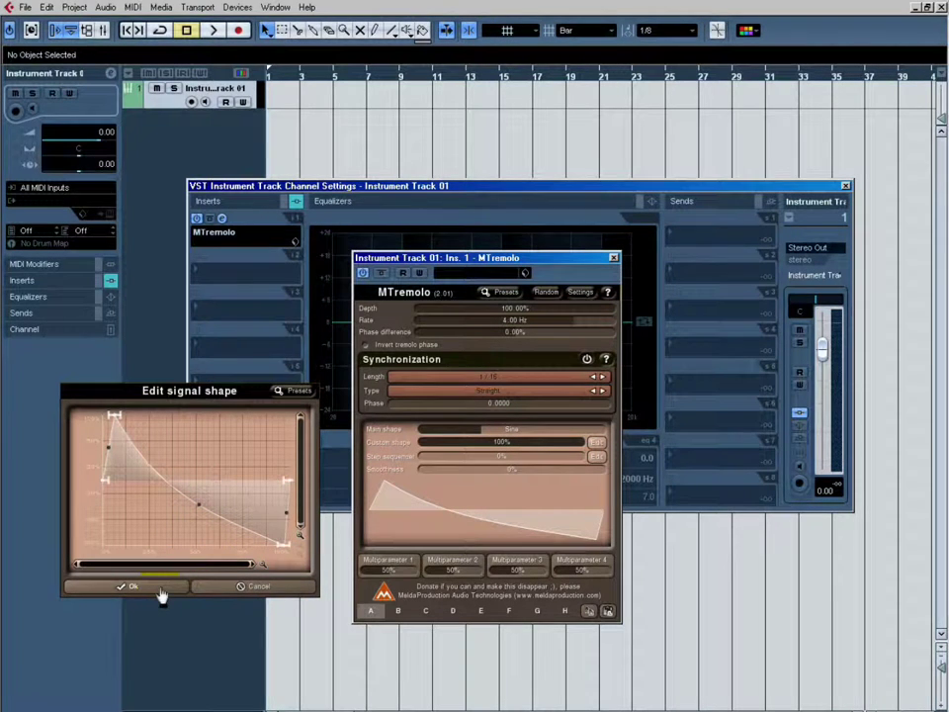
pyautogui.click(162, 593)
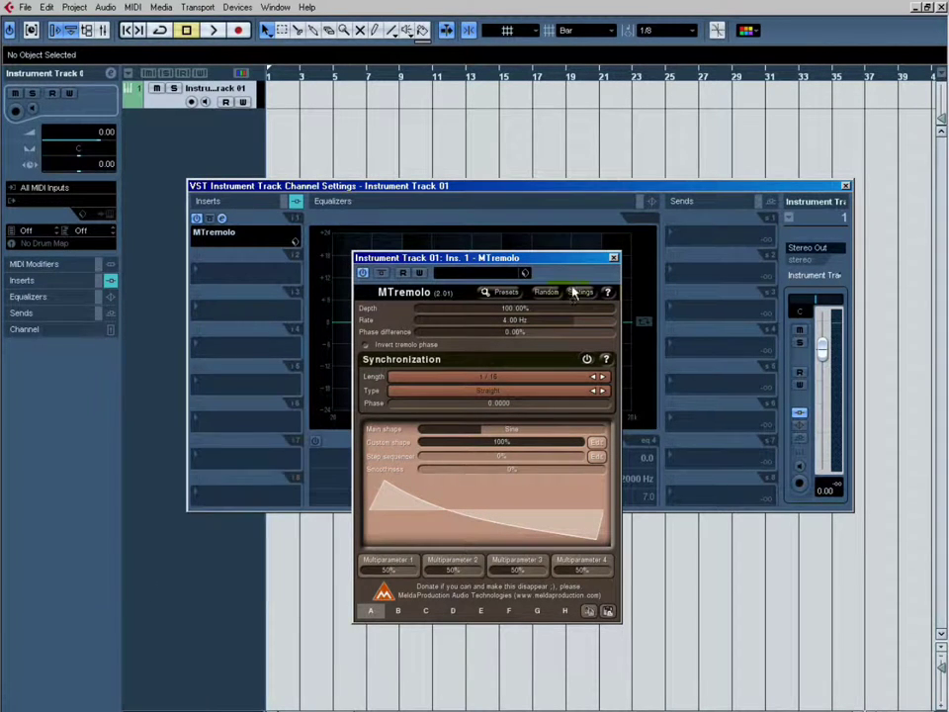
pyautogui.click(612, 258)
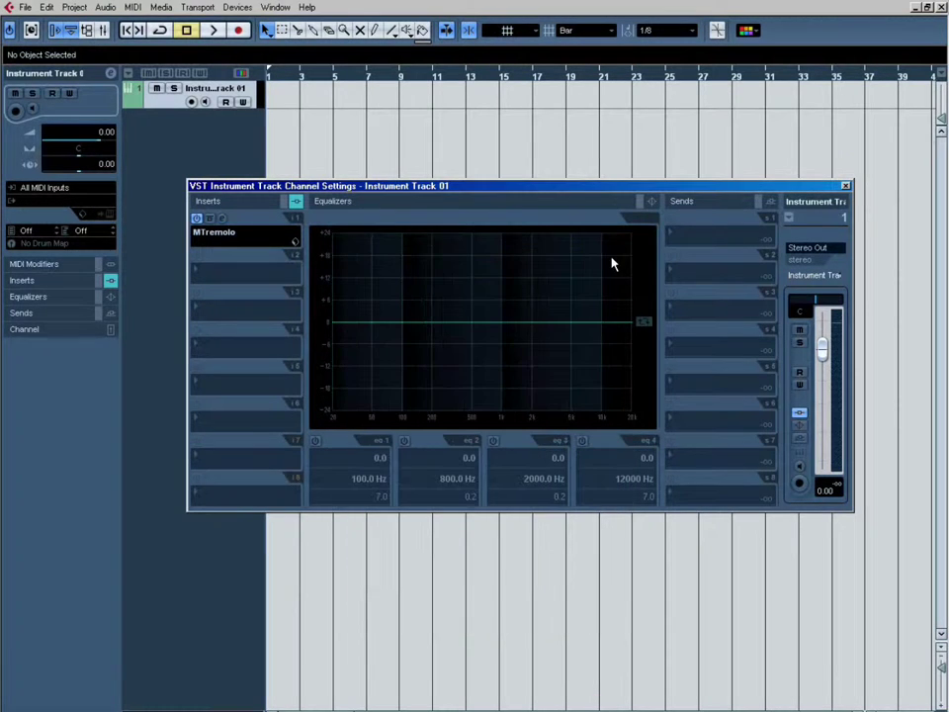
pyautogui.click(845, 187)
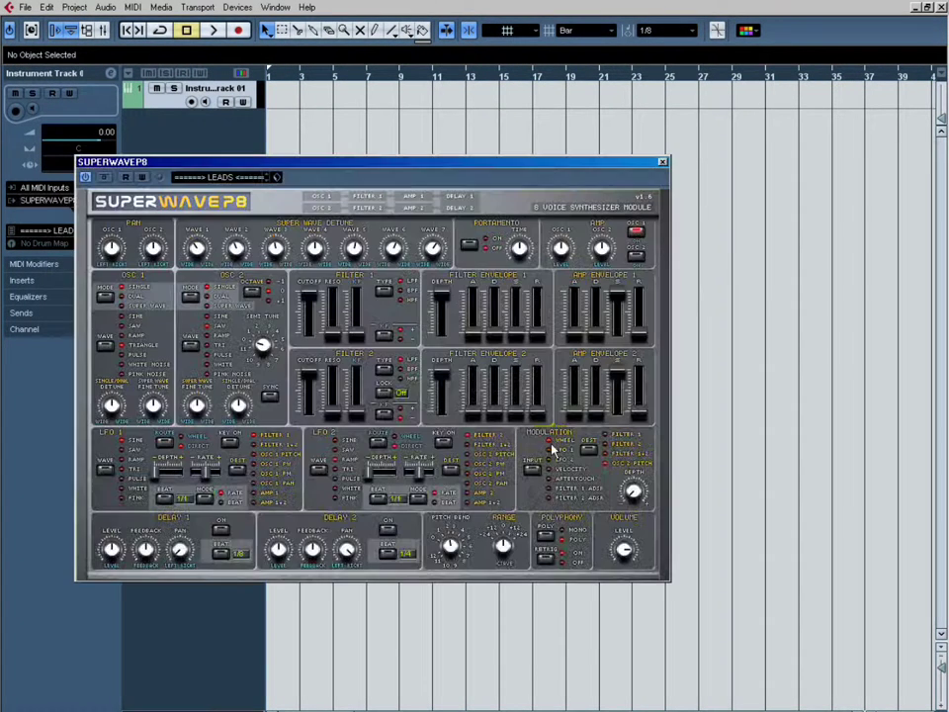
# Load the "marimba repeat" preset into the SuperWave P8 synthesizer and close its window.
pyautogui.click(277, 177)
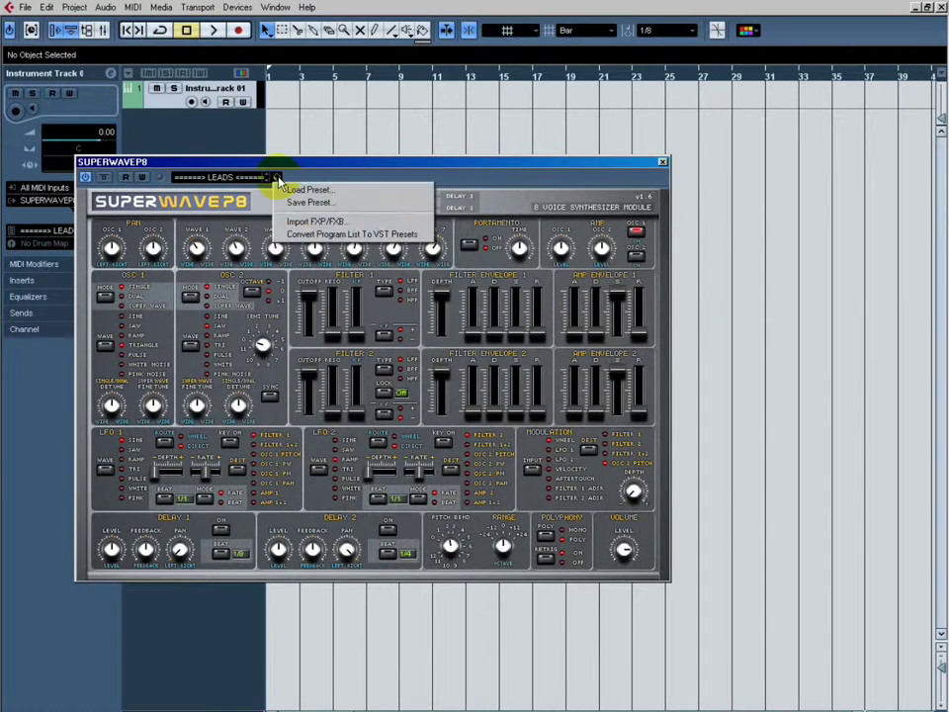
pyautogui.click(293, 191)
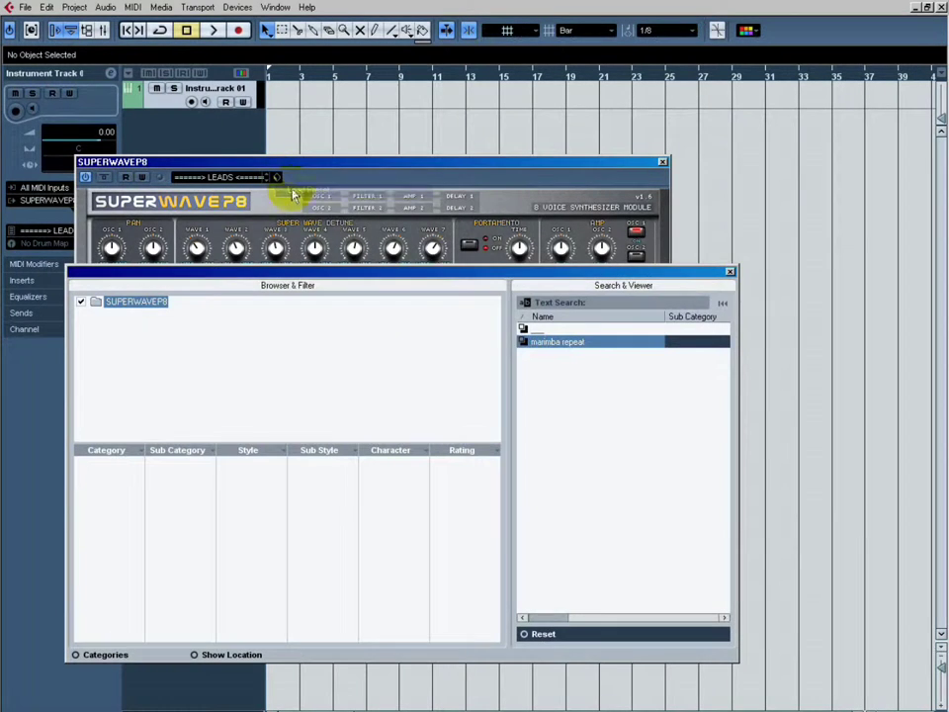
pyautogui.click(539, 332)
pyautogui.doubleClick(545, 343)
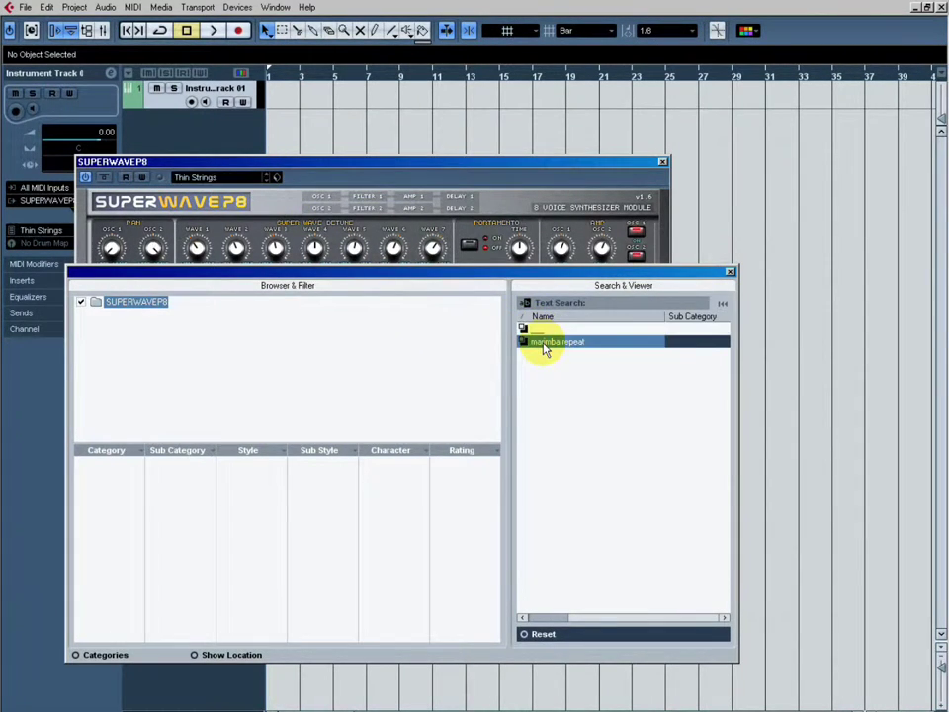
pyautogui.click(663, 162)
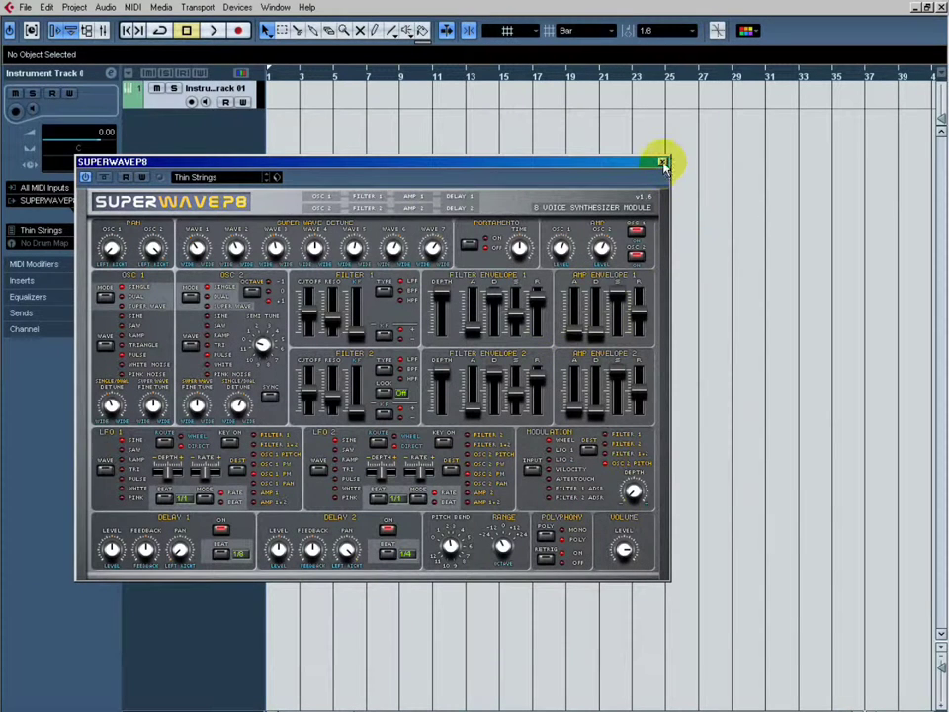
pyautogui.click(662, 162)
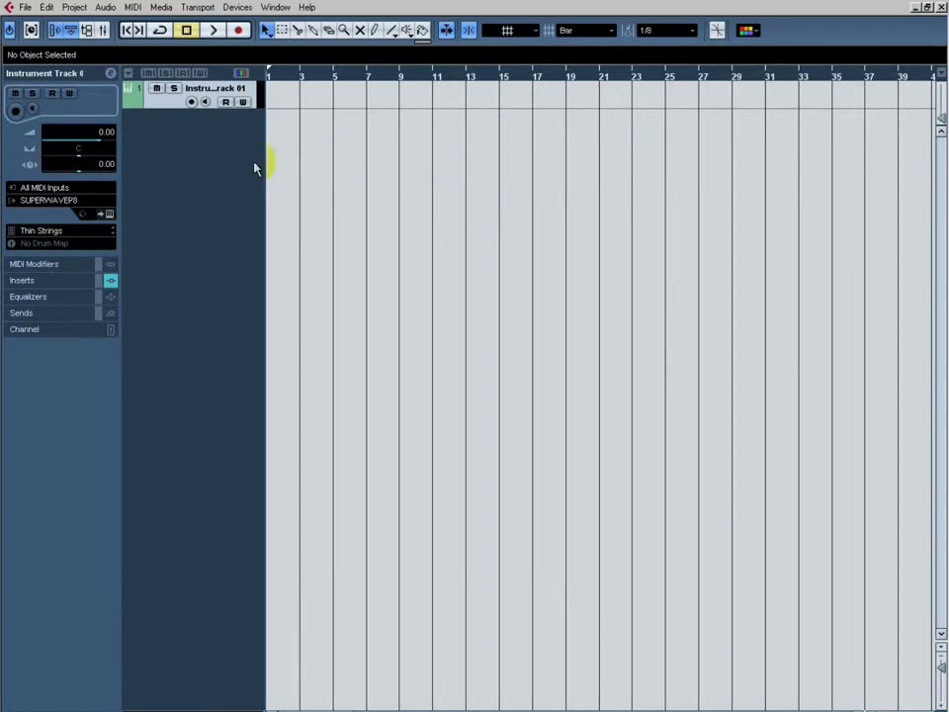
# Duplicate the instrument track and name the original "repeat 1" and the copy "repeat 2".
pyautogui.rightClick(163, 107)
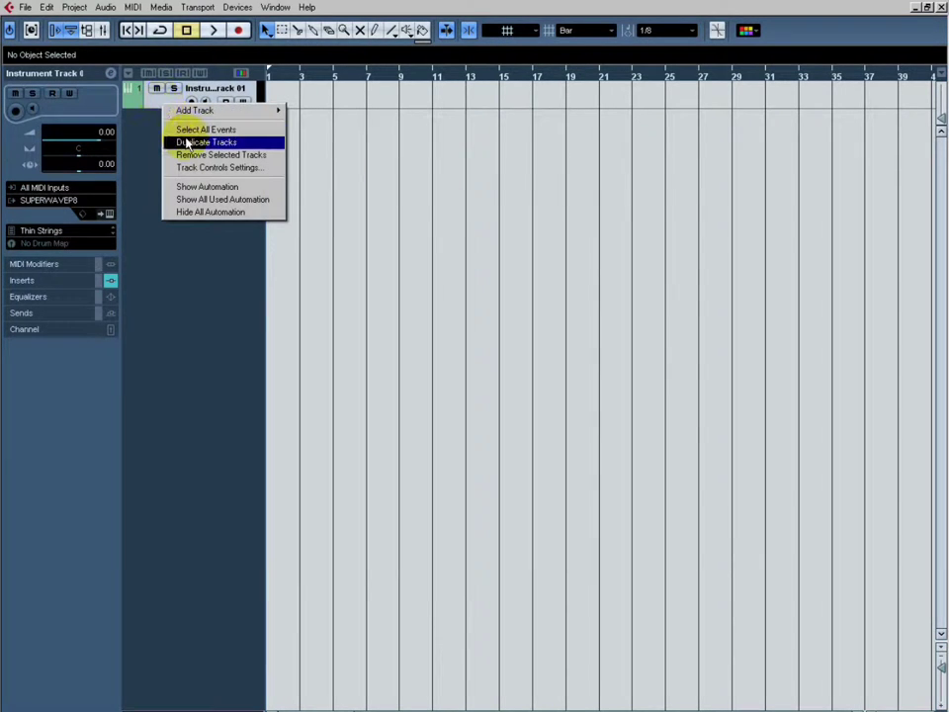
pyautogui.click(187, 144)
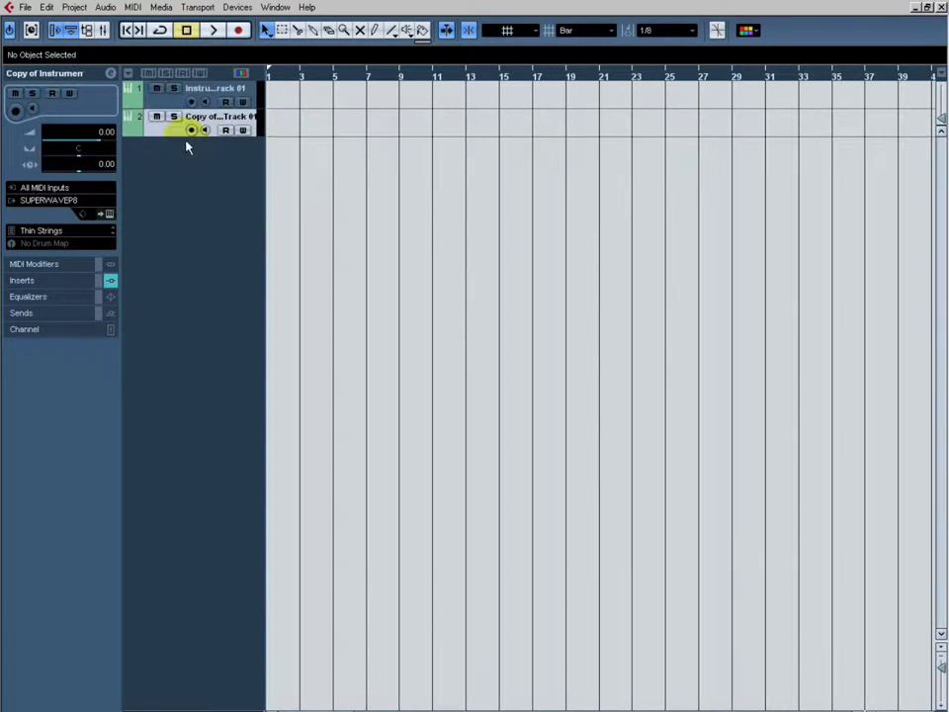
pyautogui.click(206, 94)
pyautogui.doubleClick(206, 94)
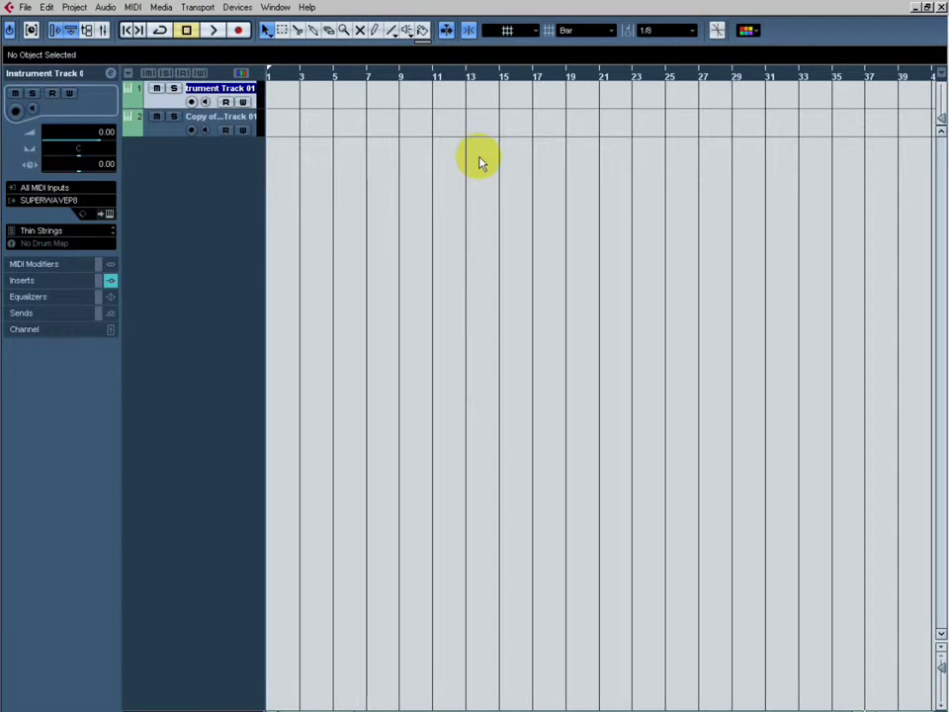
pyautogui.write('repeat 1')
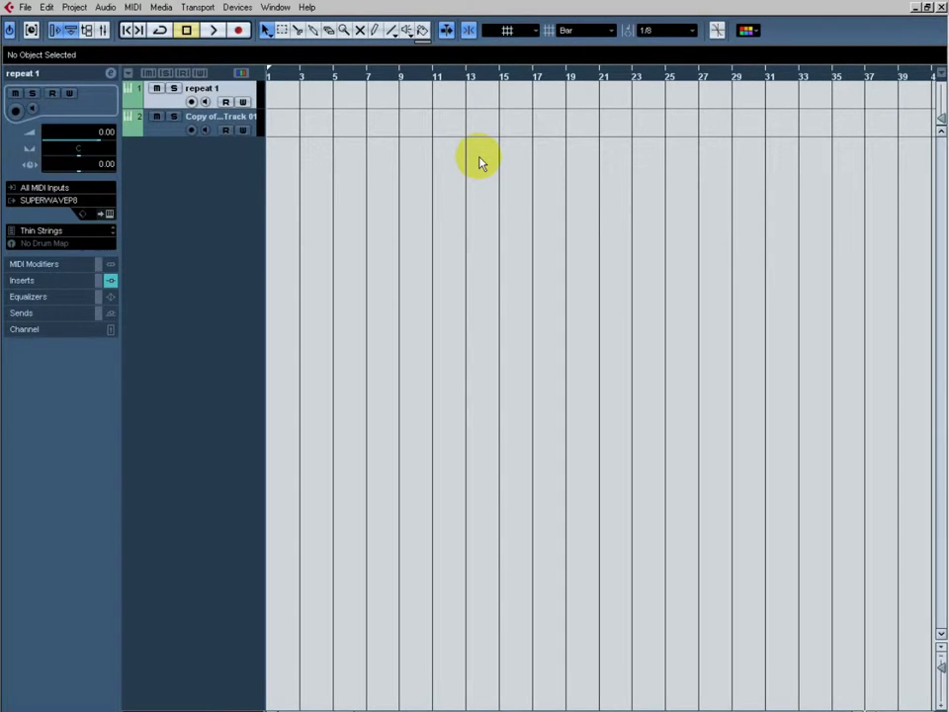
pyautogui.doubleClick(247, 117)
pyautogui.write('re')
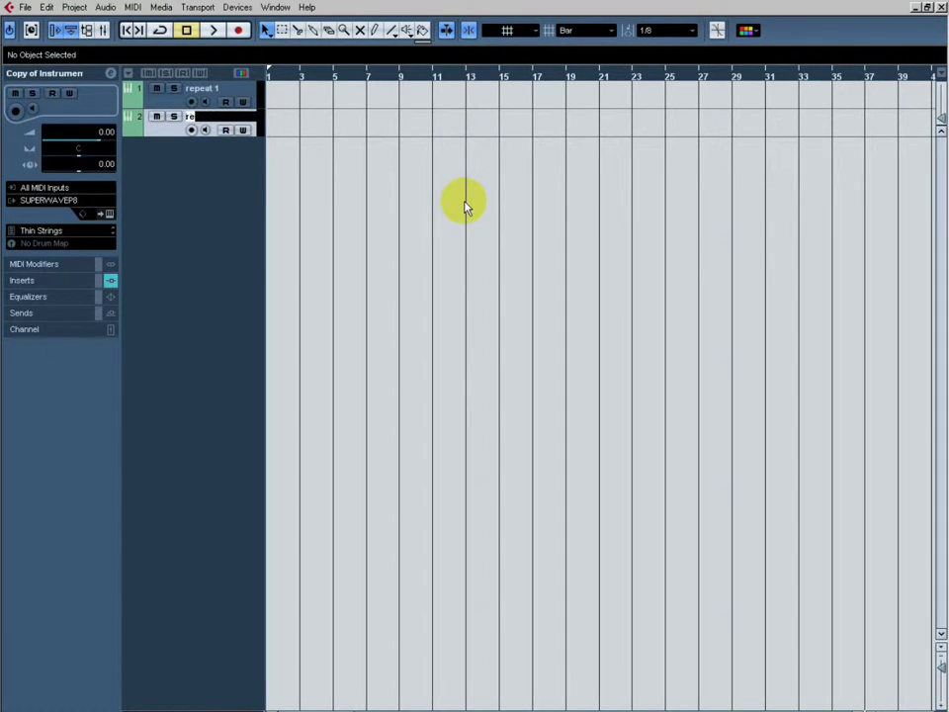
pyautogui.write('peat 2')
pyautogui.press('Return')
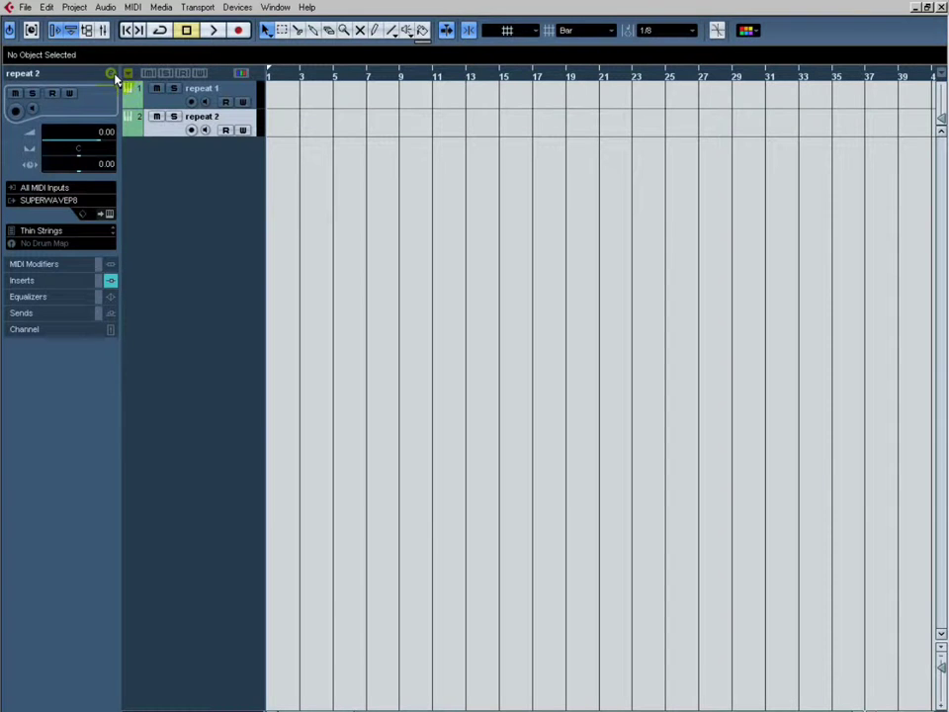
# Set the synchronization phase of the MTremolo insert on the repeat 2 track to about 0.498.
pyautogui.click(111, 75)
pyautogui.click(221, 218)
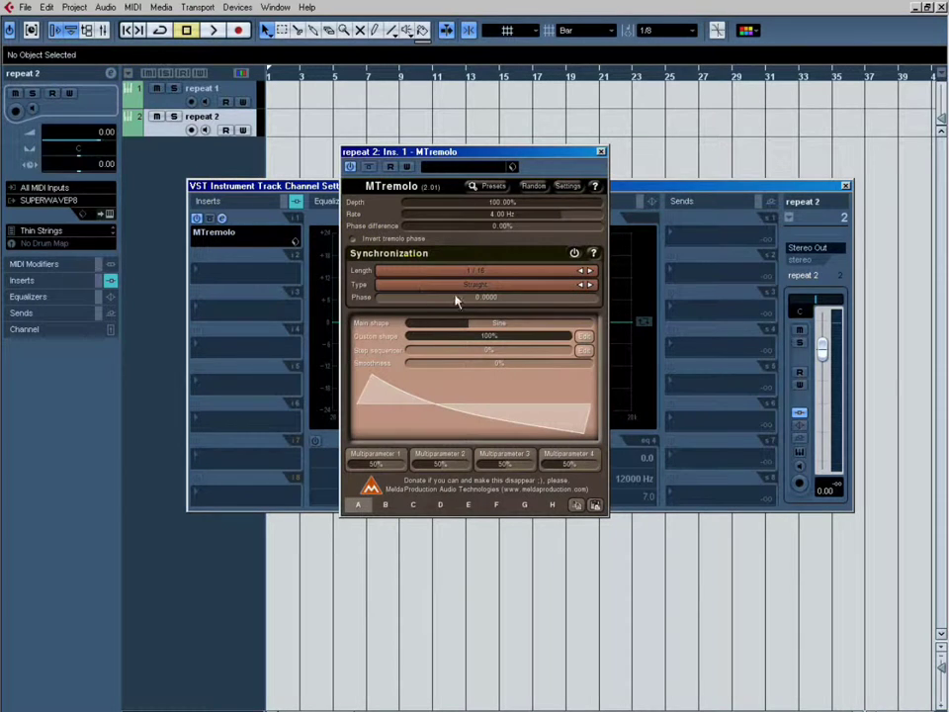
pyautogui.moveTo(481, 300); pyautogui.dragTo(485, 303)
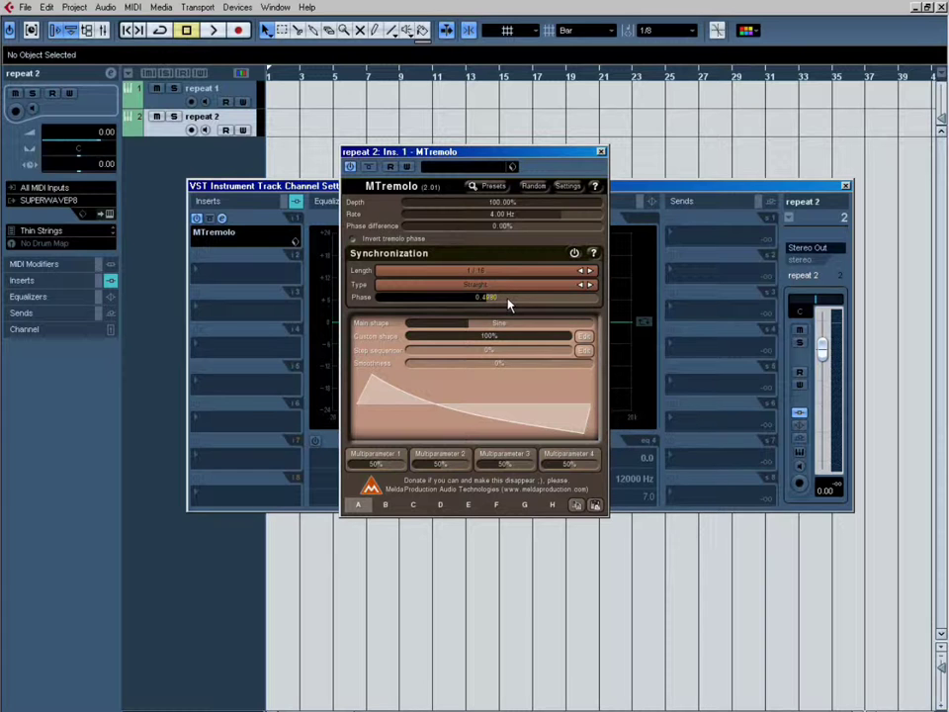
# Close the MTremolo and channel settings windows of the repeat 2 track and play the project briefly.
pyautogui.click(600, 151)
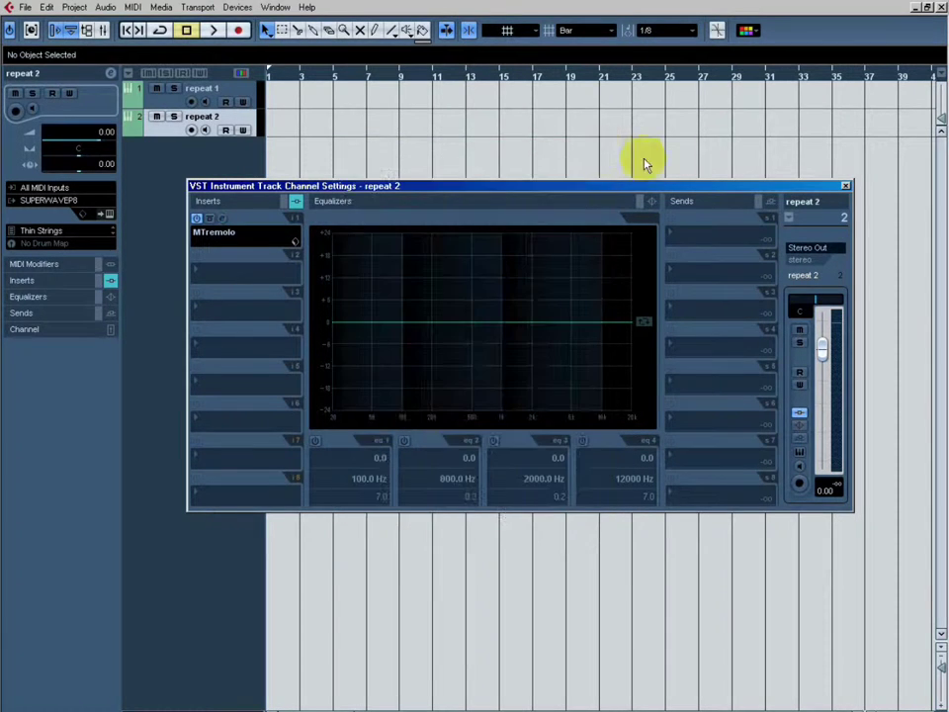
pyautogui.click(845, 186)
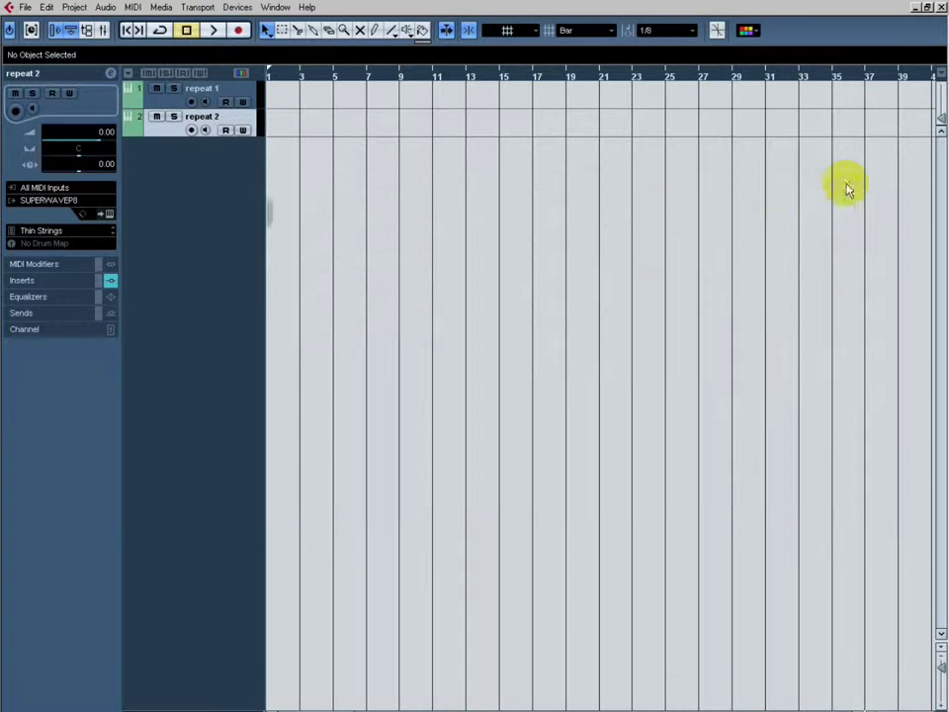
pyautogui.click(213, 29)
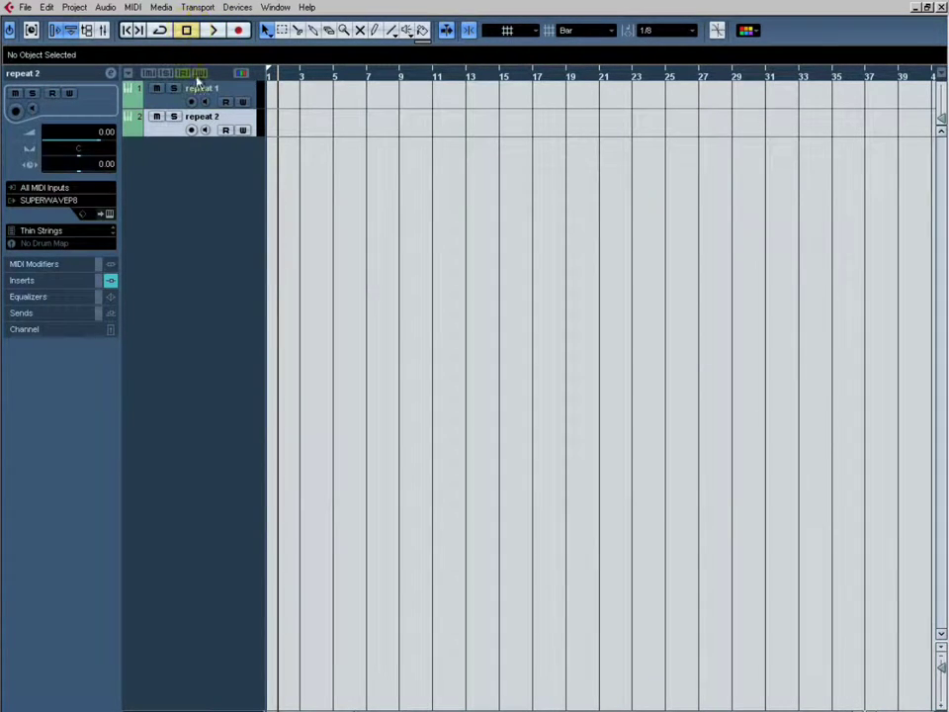
# Assign the "repeat 1" drum map to the repeat 1 track.
pyautogui.click(156, 116)
pyautogui.click(161, 104)
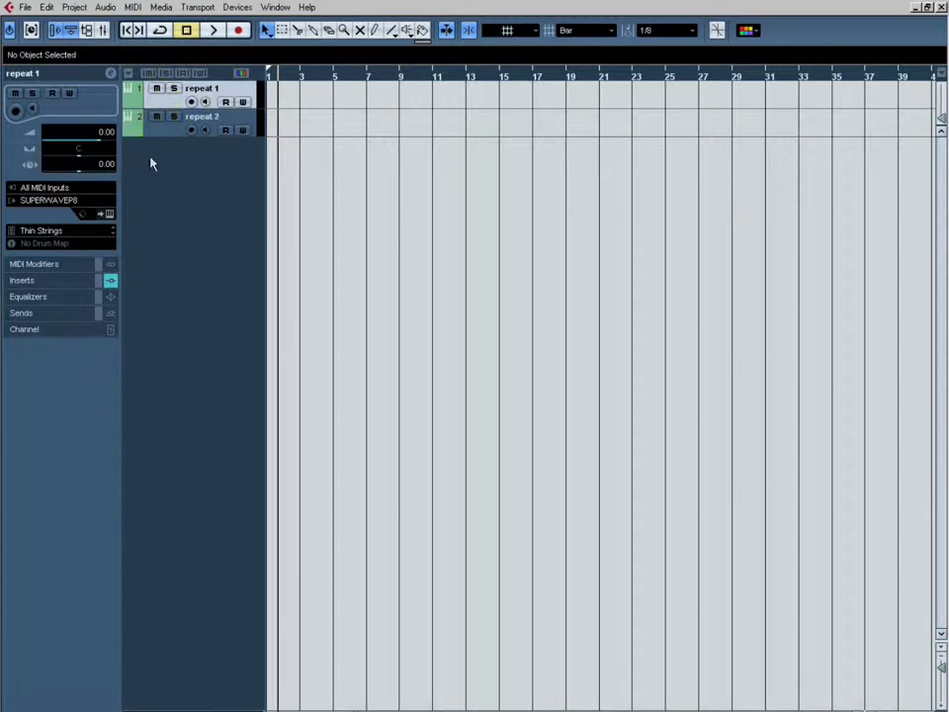
pyautogui.click(102, 245)
pyautogui.click(93, 281)
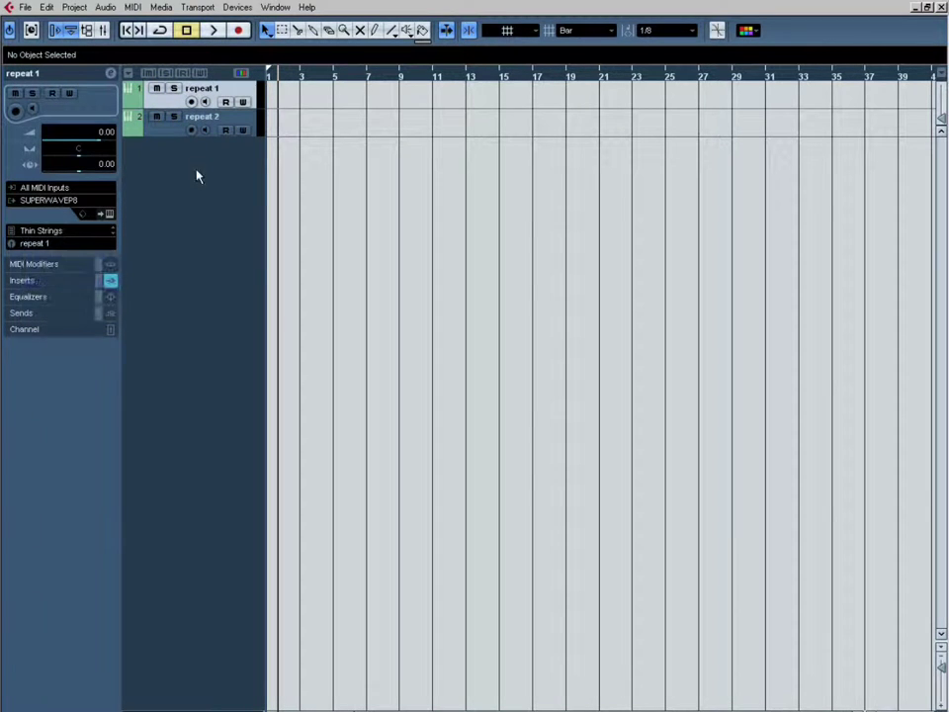
# Assign the "repeat 2" drum map to the repeat 2 track.
pyautogui.click(161, 132)
pyautogui.click(109, 242)
pyautogui.click(91, 296)
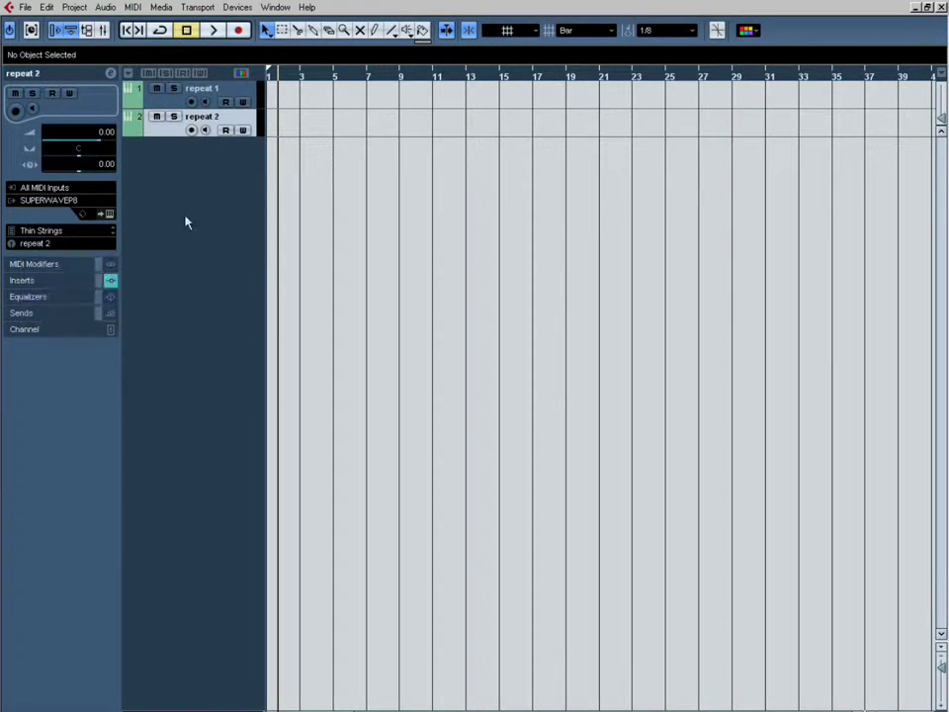
# Enable monitoring on both repeat tracks and record the live performance onto the stereo Audio 01 track.
pyautogui.click(205, 130)
pyautogui.click(205, 102)
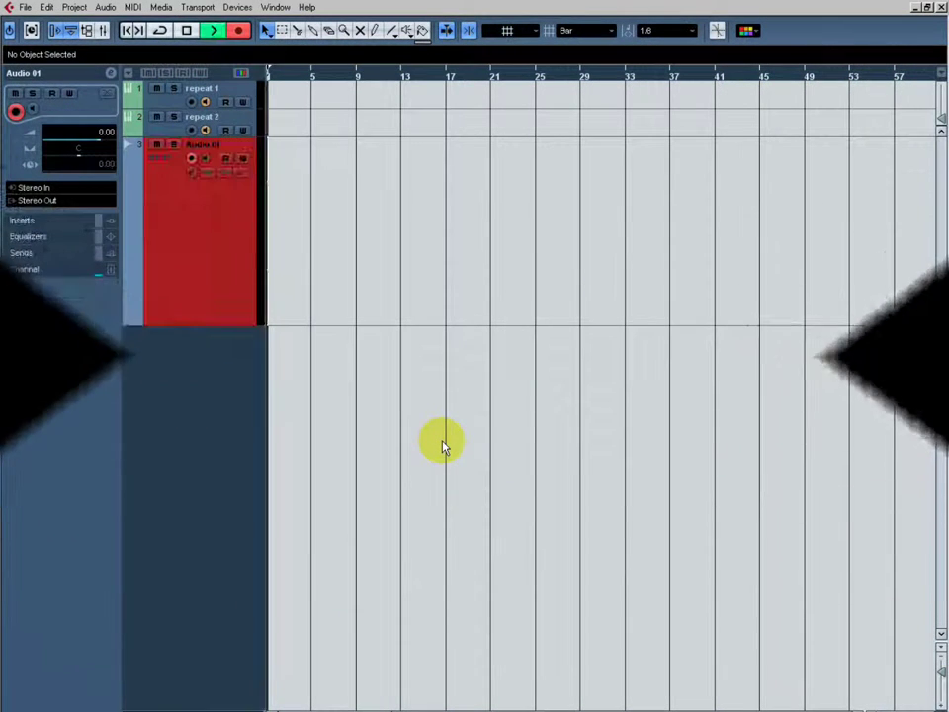
pyautogui.press('KP_Multiply')
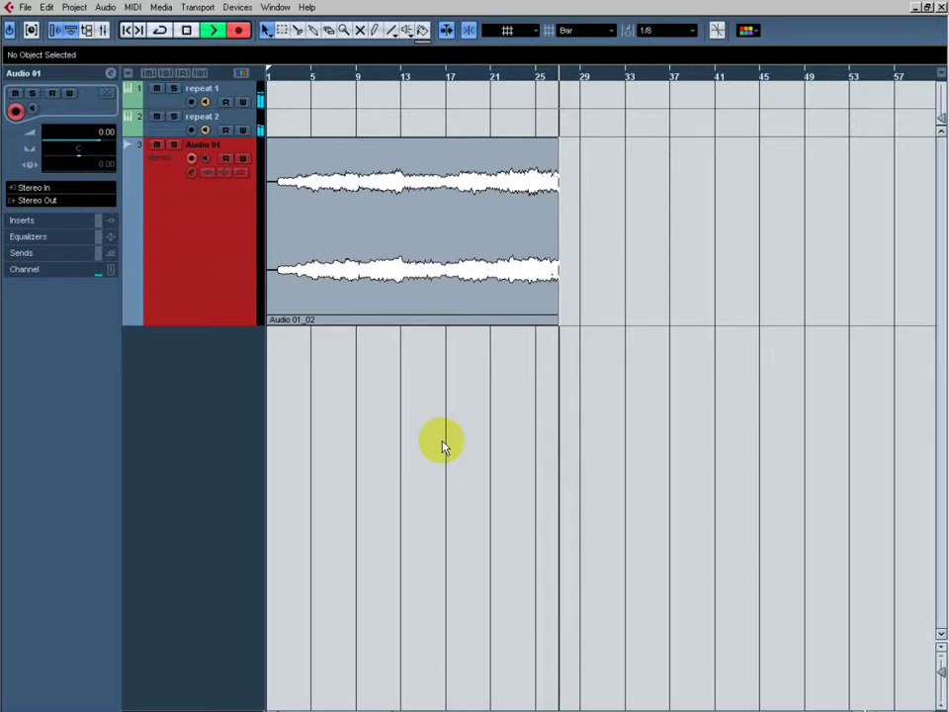
# Show the transport panel while the recording runs.
pyautogui.press('F2')
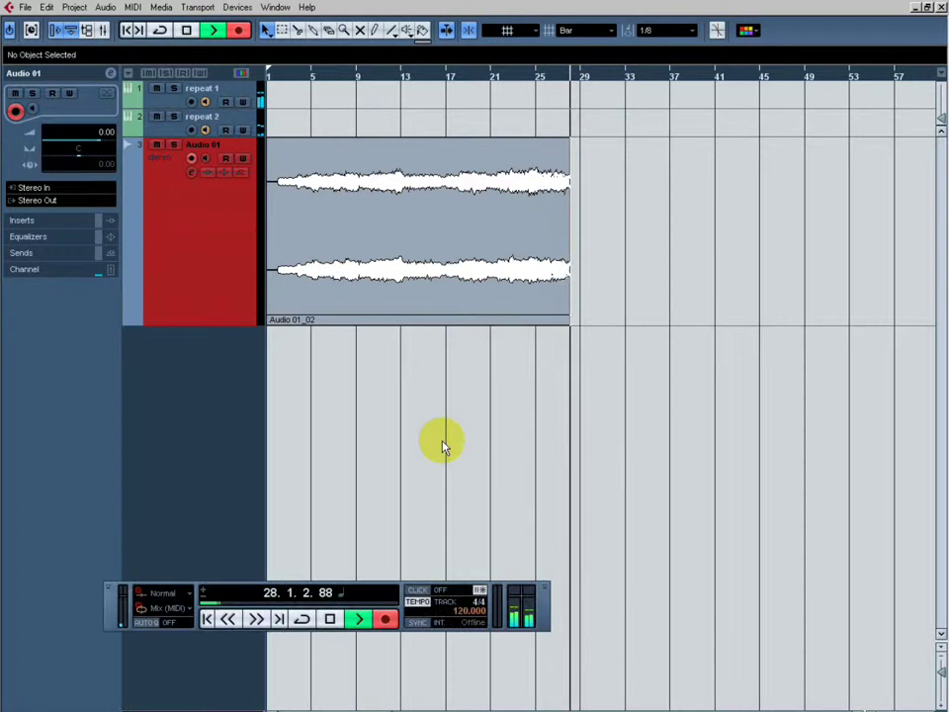